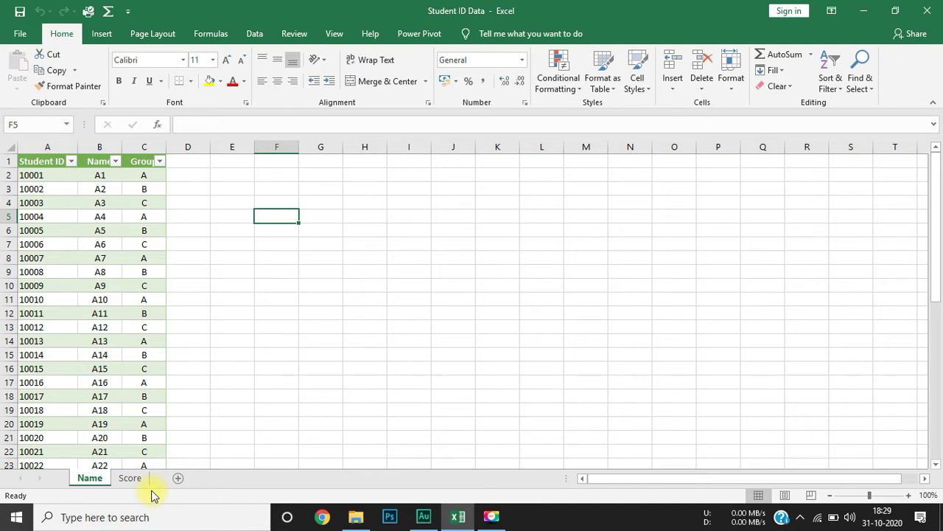
# - Show the Power Pivot ribbon for the Student ID Data workbook
pyautogui.click(403, 28)
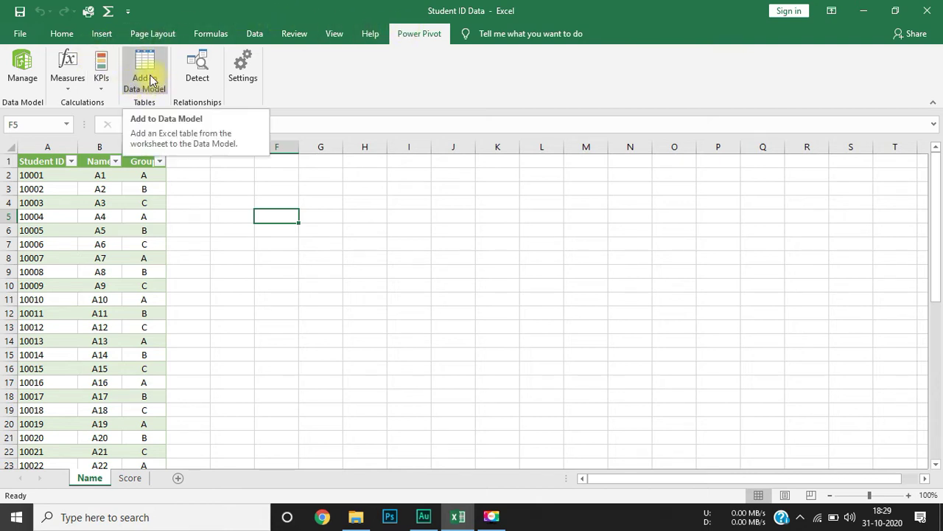
# - Add the Name sheet's Student ID/Name/Group table to the data model as Table1
pyautogui.click(87, 249)
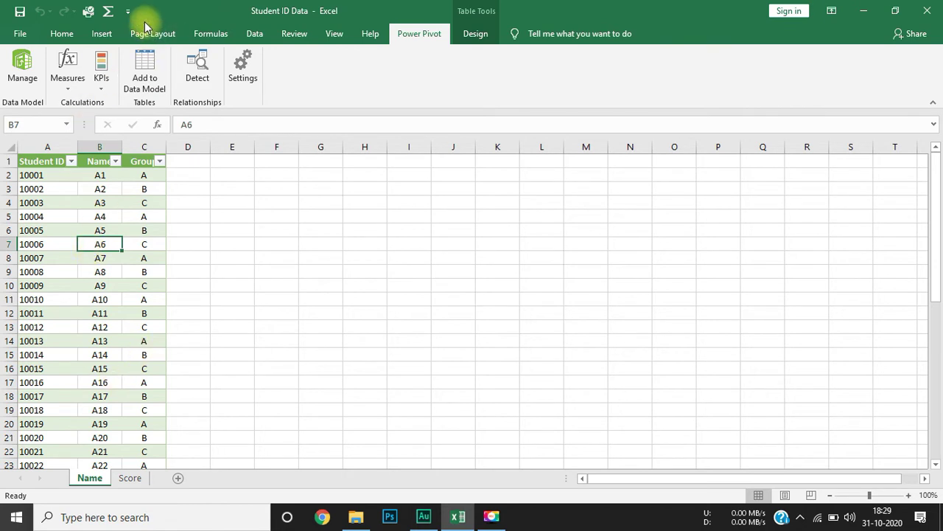
pyautogui.click(146, 70)
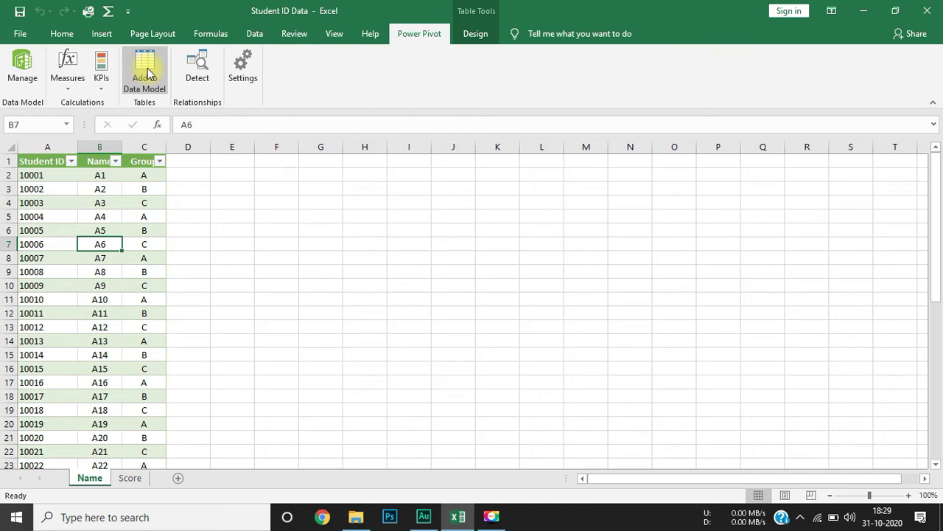
pyautogui.click(147, 70)
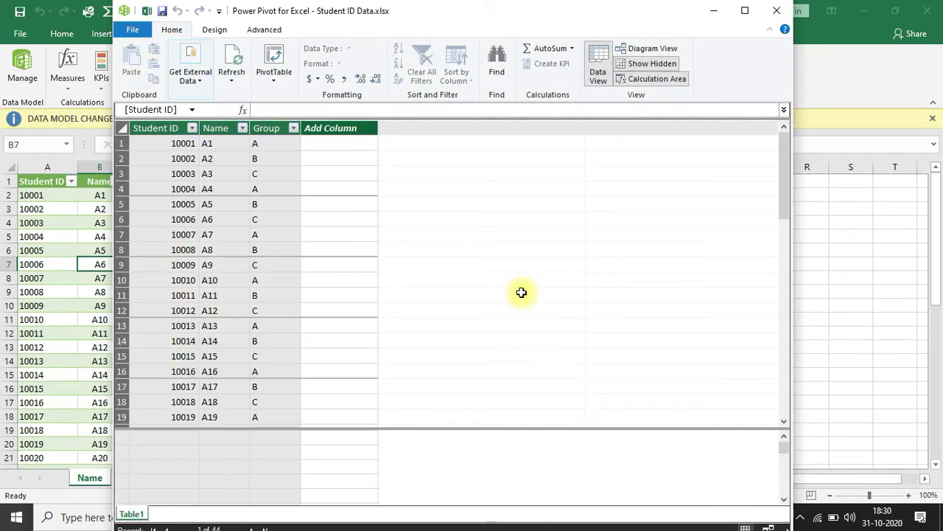
pyautogui.scroll(-2, 373, 294)
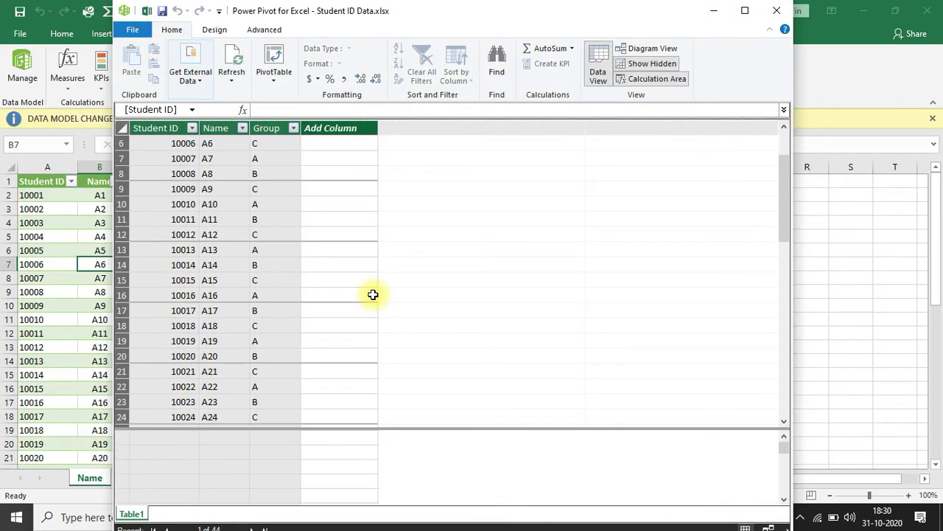
pyautogui.scroll(2, 373, 295)
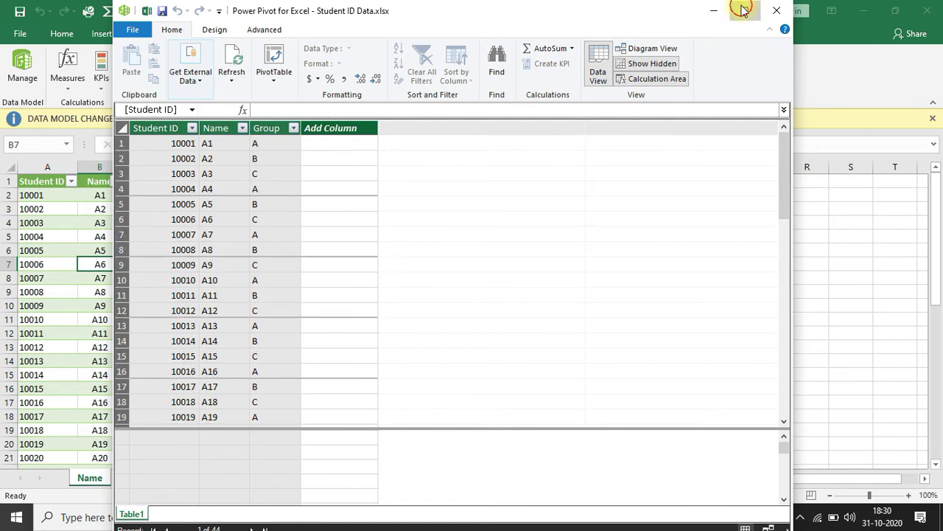
pyautogui.click(745, 10)
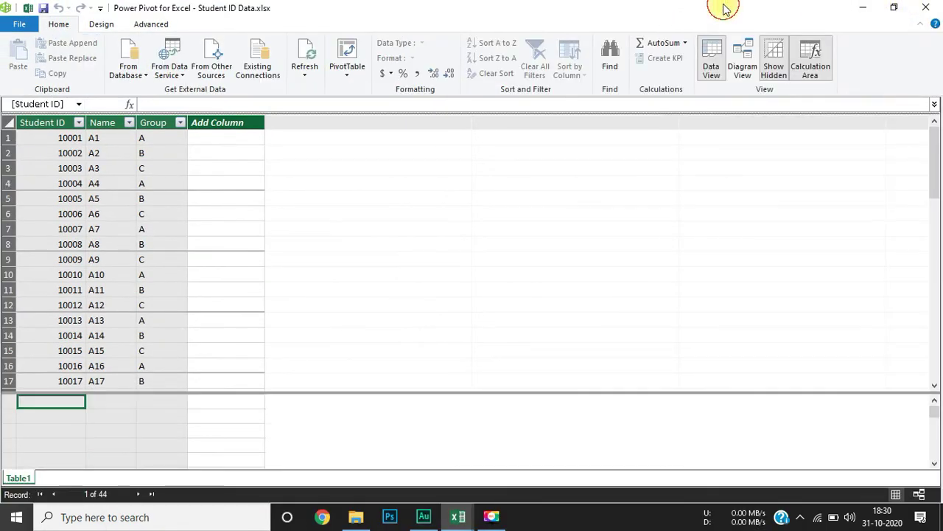
pyautogui.doubleClick(722, 6)
pyautogui.moveTo(315, 22)
pyautogui.mouseDown()
pyautogui.moveTo(565, 123)
pyautogui.moveTo(418, 66)
pyautogui.mouseUp()
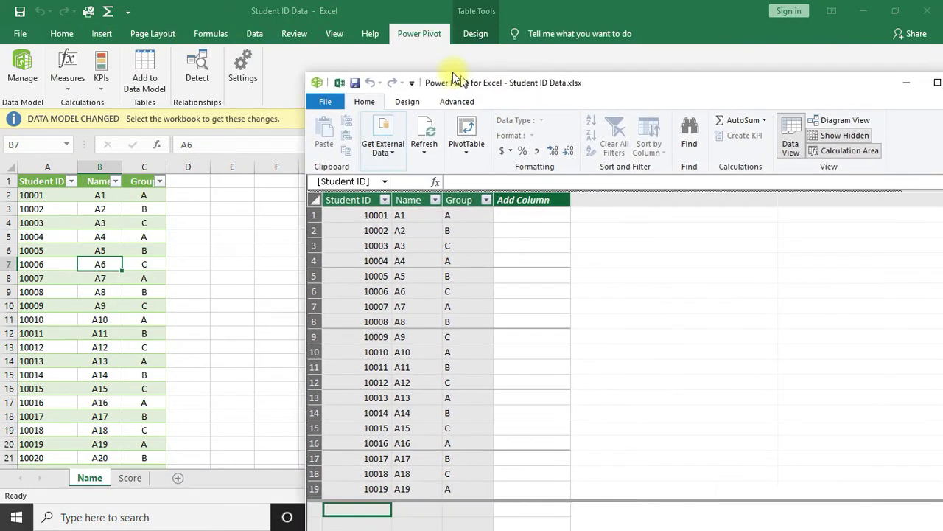
pyautogui.doubleClick(418, 65)
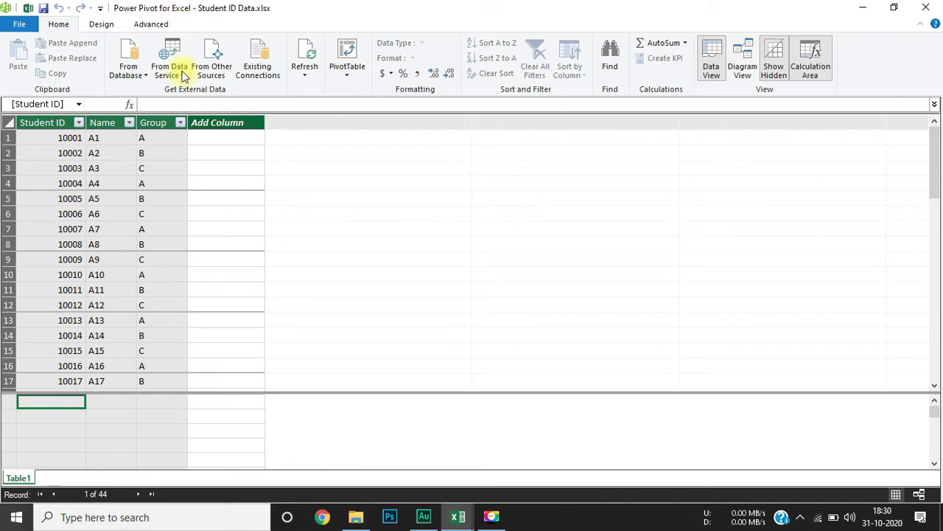
pyautogui.scroll(-1, 196, 246)
pyautogui.scroll(-3, 195, 245)
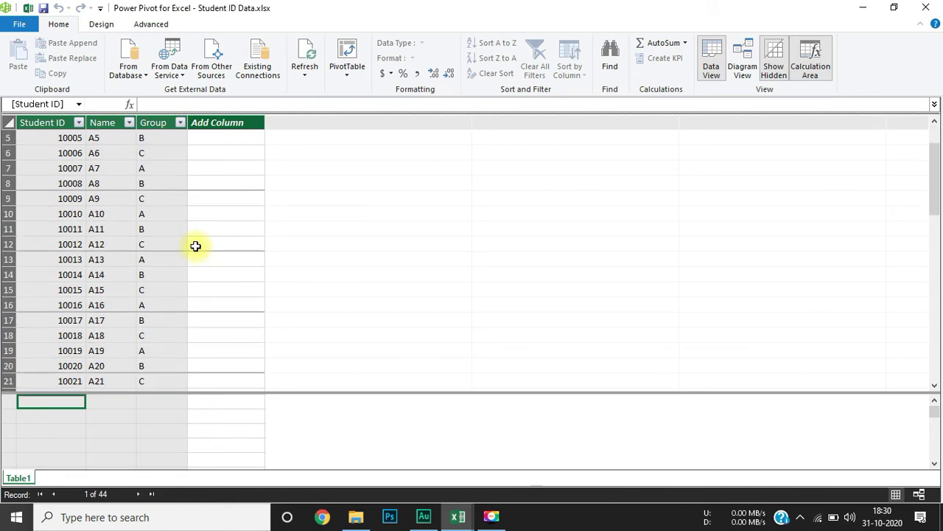
pyautogui.doubleClick(327, 9)
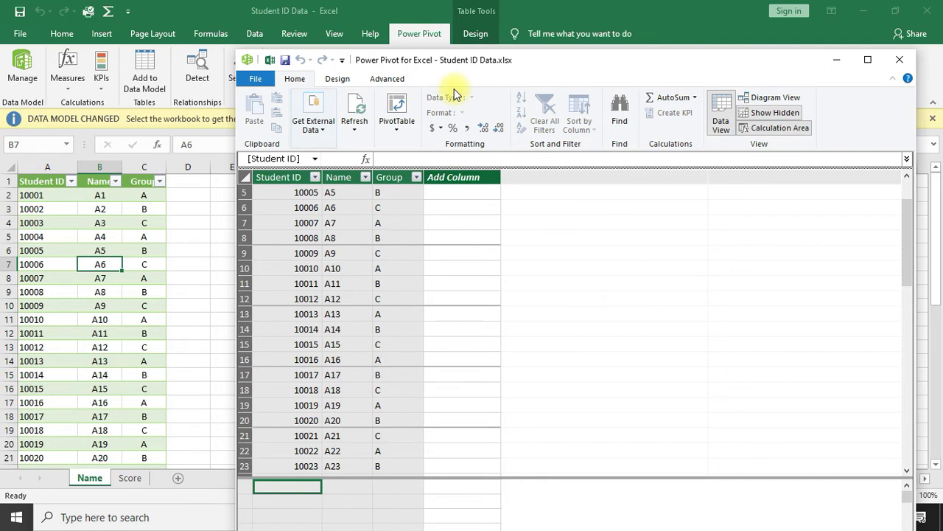
# - Maximize and restore the Power Pivot window, then bring the Name sheet back
pyautogui.doubleClick(442, 60)
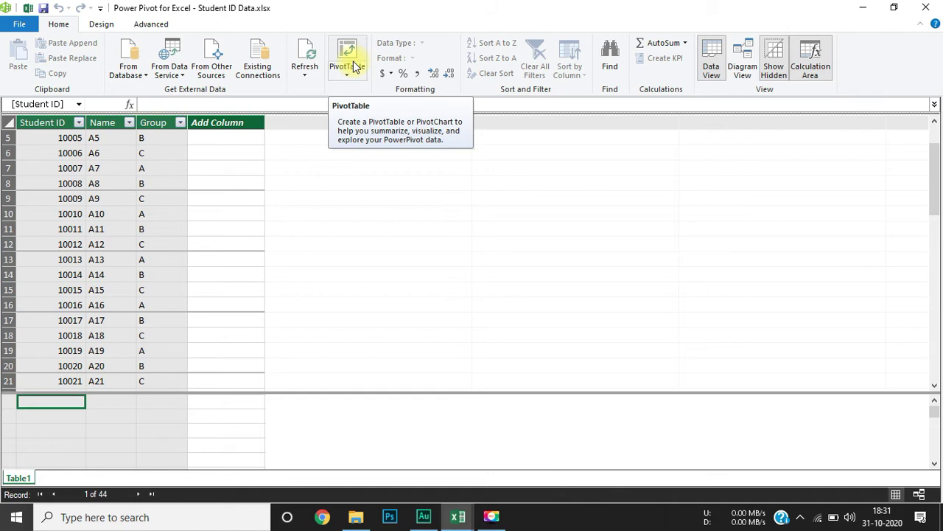
pyautogui.doubleClick(645, 8)
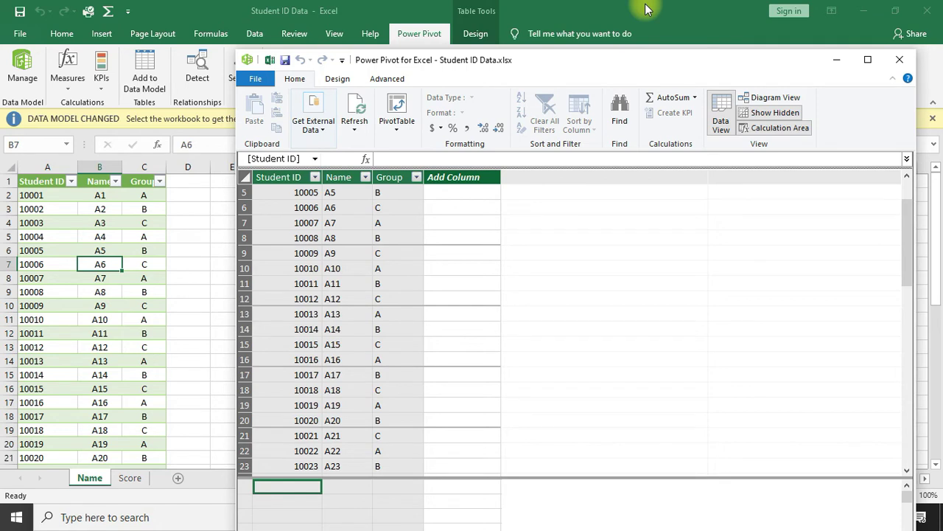
pyautogui.click(646, 9)
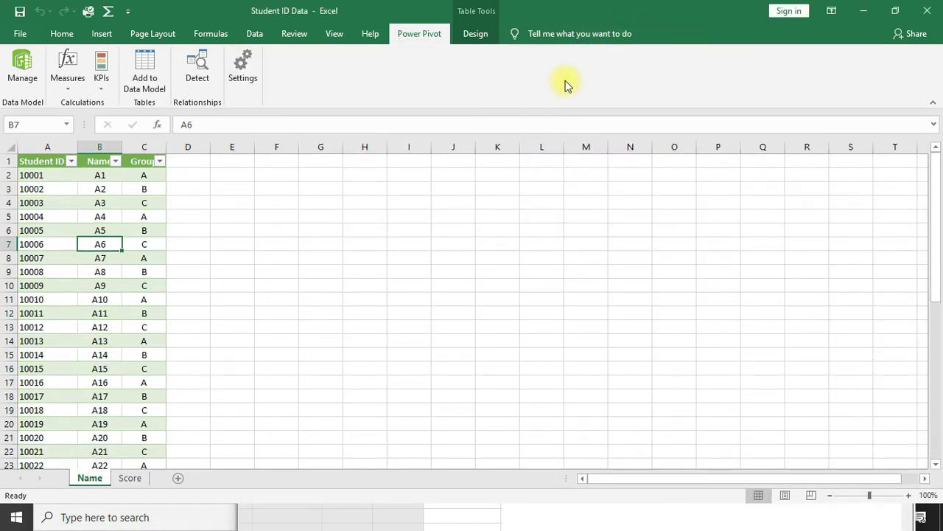
# - Add the Score sheet's Student ID/Fav. Sub/Marks Score table to the data model
pyautogui.click(132, 478)
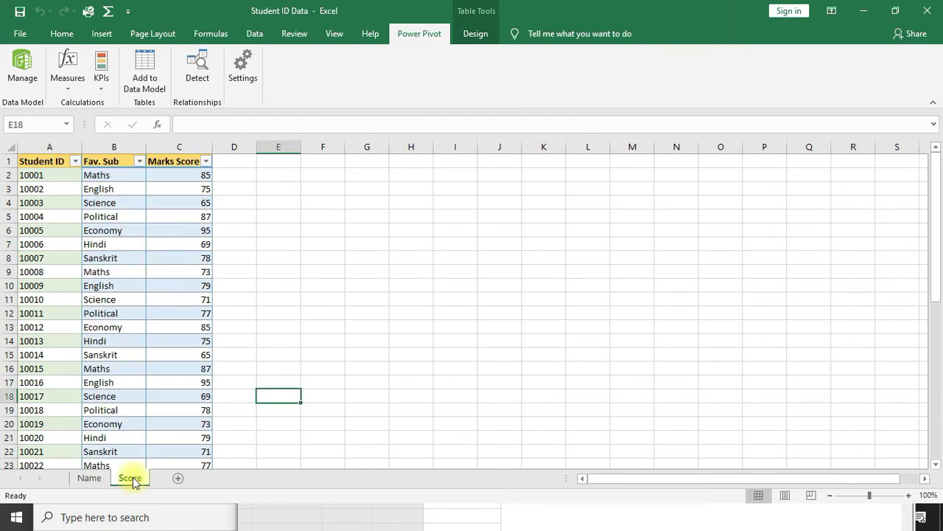
pyautogui.click(137, 74)
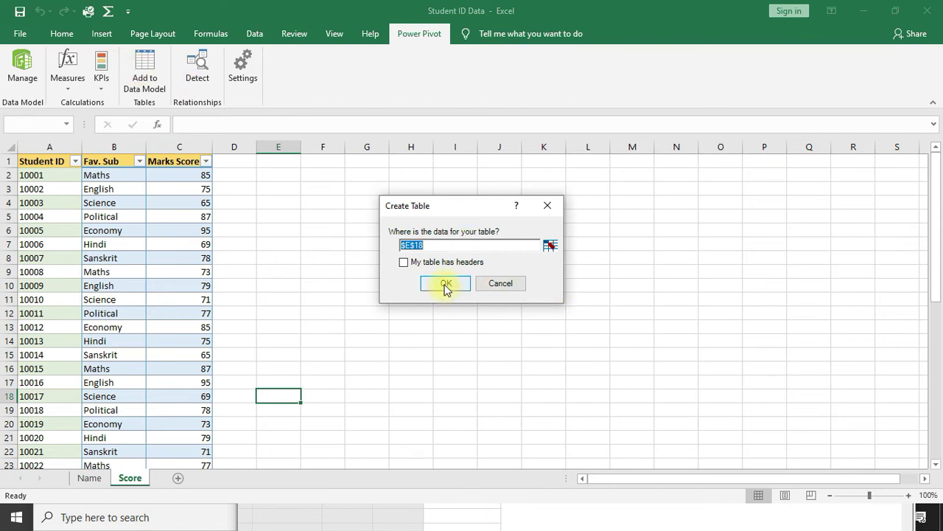
pyautogui.click(494, 284)
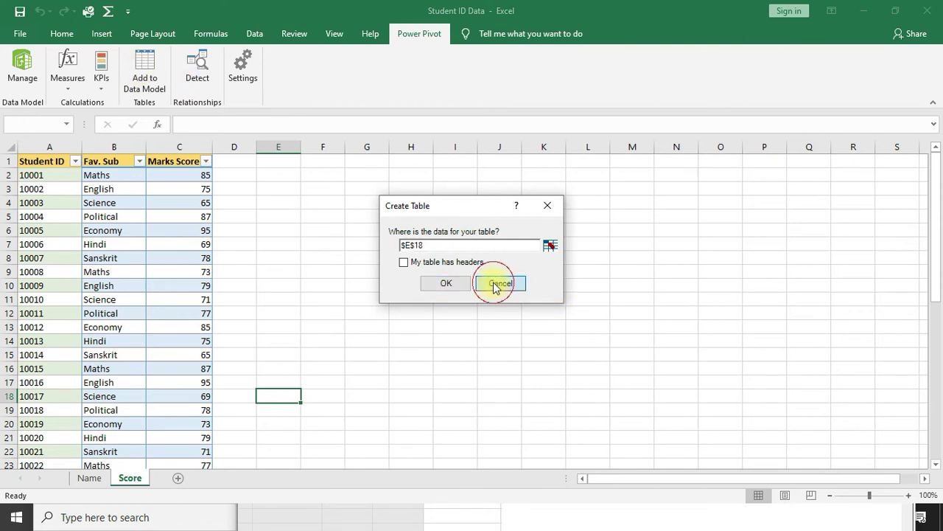
pyautogui.click(119, 288)
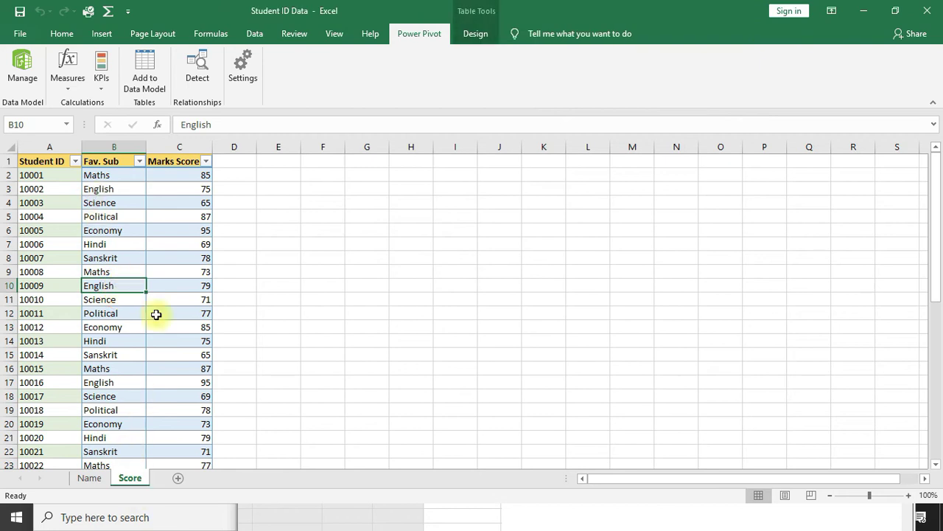
pyautogui.click(142, 78)
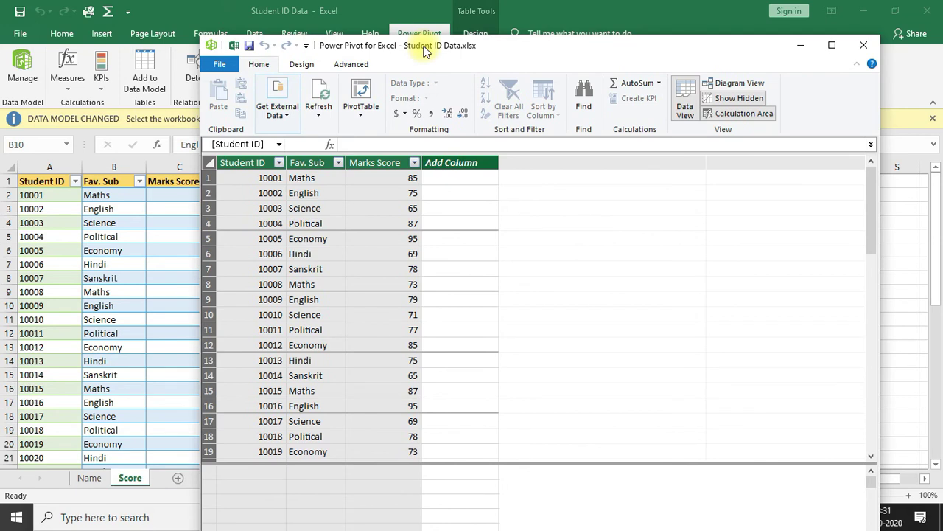
# - Maximize Power Pivot and review the data in Table1 and Table2
pyautogui.doubleClick(423, 50)
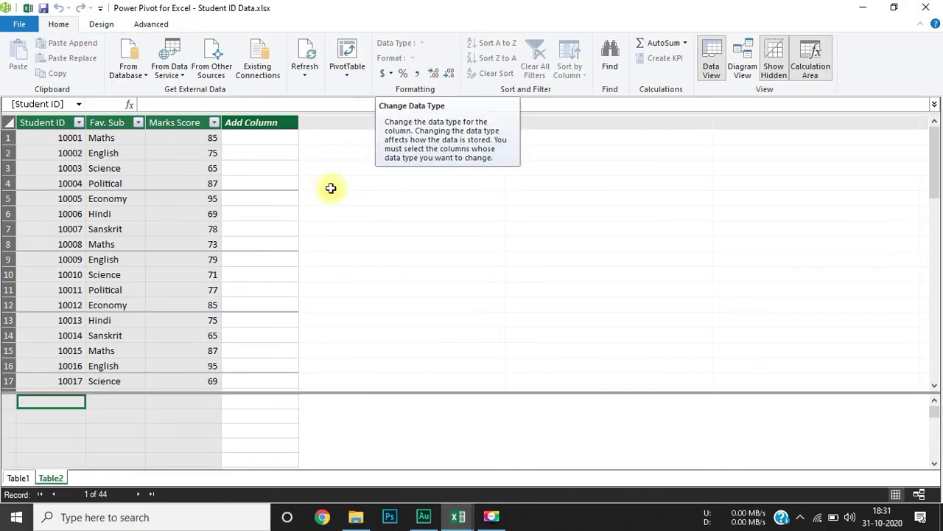
pyautogui.click(11, 478)
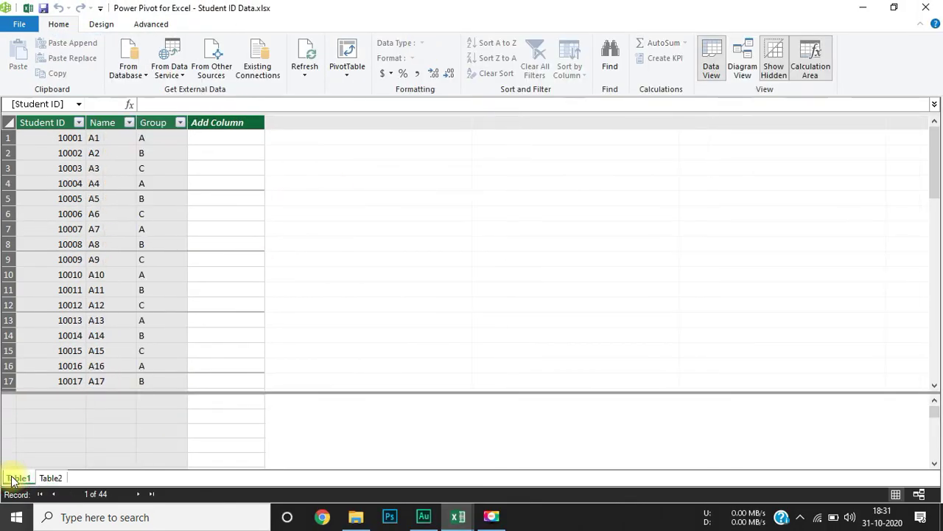
pyautogui.click(43, 479)
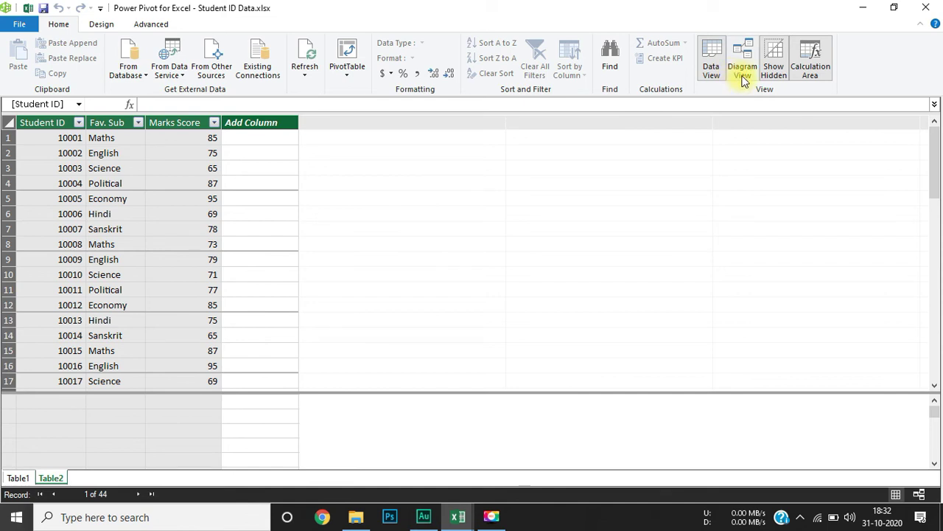
# - Switch Power Pivot to Diagram View showing Table1 and Table2 with their columns
pyautogui.click(742, 70)
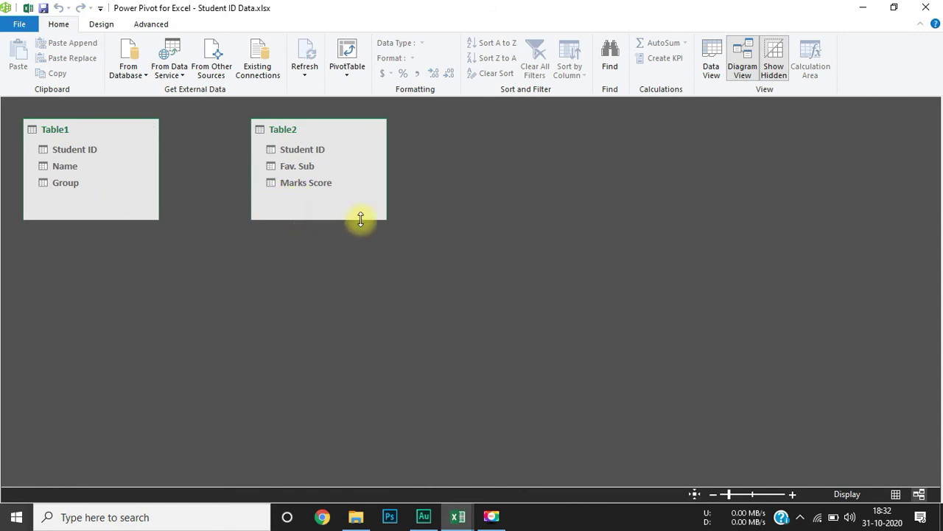
pyautogui.click(712, 67)
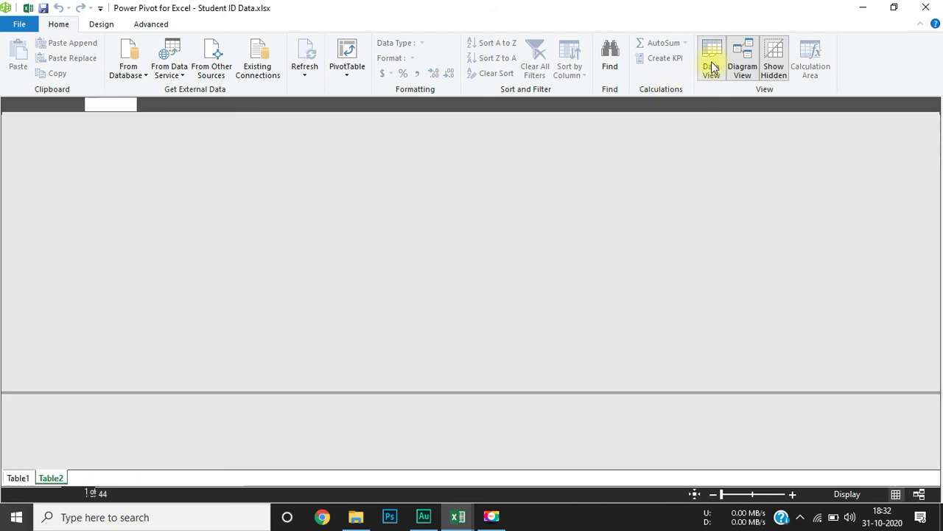
pyautogui.click(749, 60)
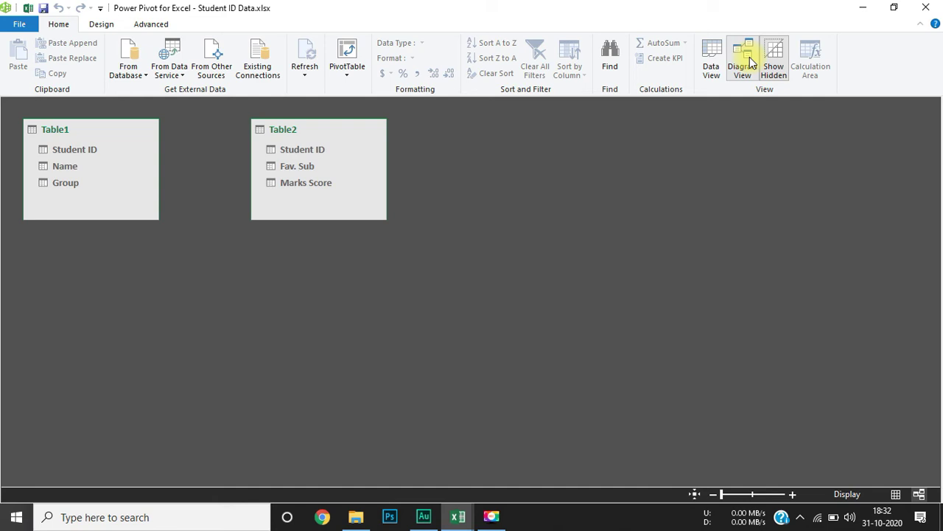
pyautogui.moveTo(74, 149)
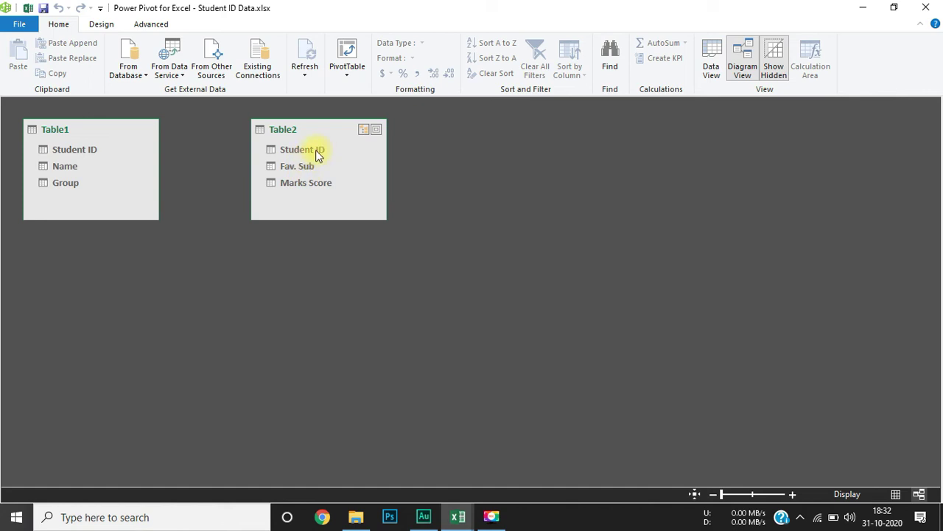
pyautogui.moveTo(91, 170)
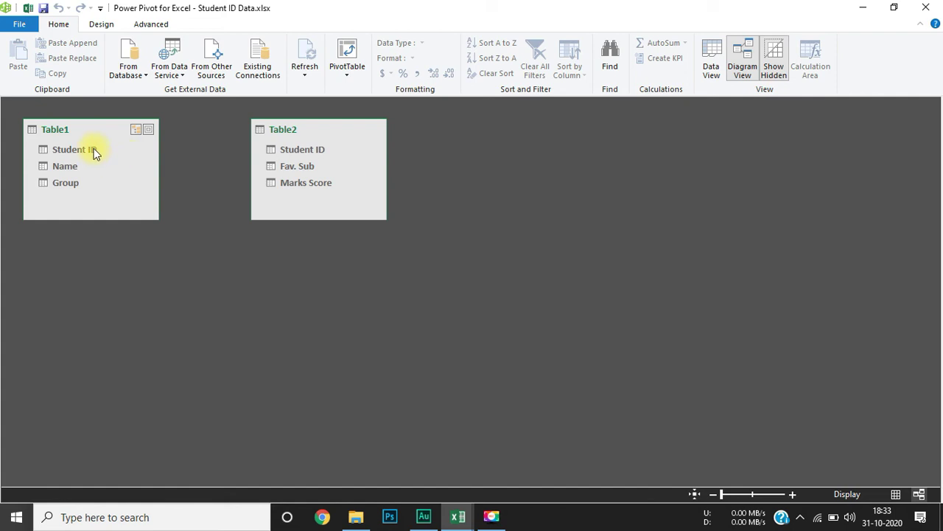
# - Relate Table1 and Table2 on Student ID, then go back to Data View
pyautogui.moveTo(79, 149)
pyautogui.mouseDown()
pyautogui.moveTo(289, 151)
pyautogui.moveTo(297, 236)
pyautogui.moveTo(154, 217)
pyautogui.moveTo(211, 124)
pyautogui.moveTo(194, 187)
pyautogui.moveTo(207, 155)
pyautogui.mouseUp()
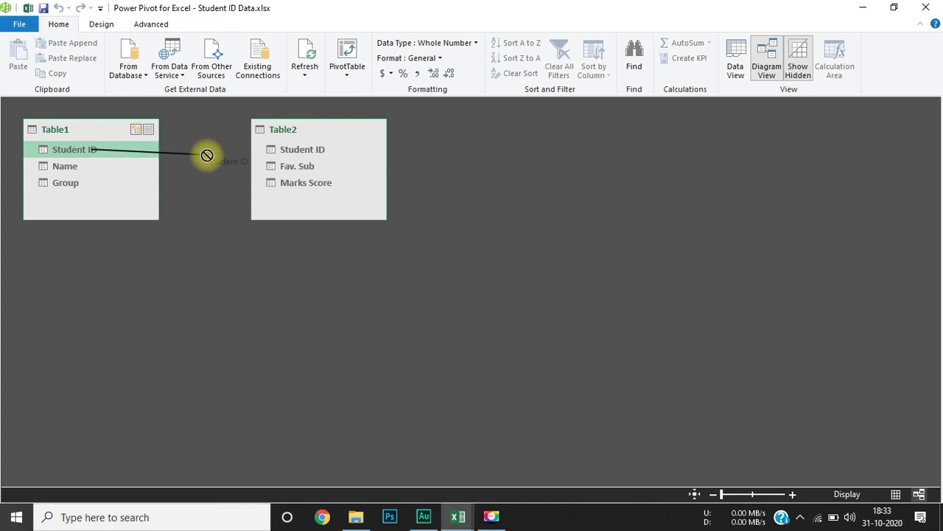
pyautogui.moveTo(207, 155)
pyautogui.mouseDown()
pyautogui.moveTo(273, 135)
pyautogui.moveTo(306, 152)
pyautogui.moveTo(297, 167)
pyautogui.mouseUp()
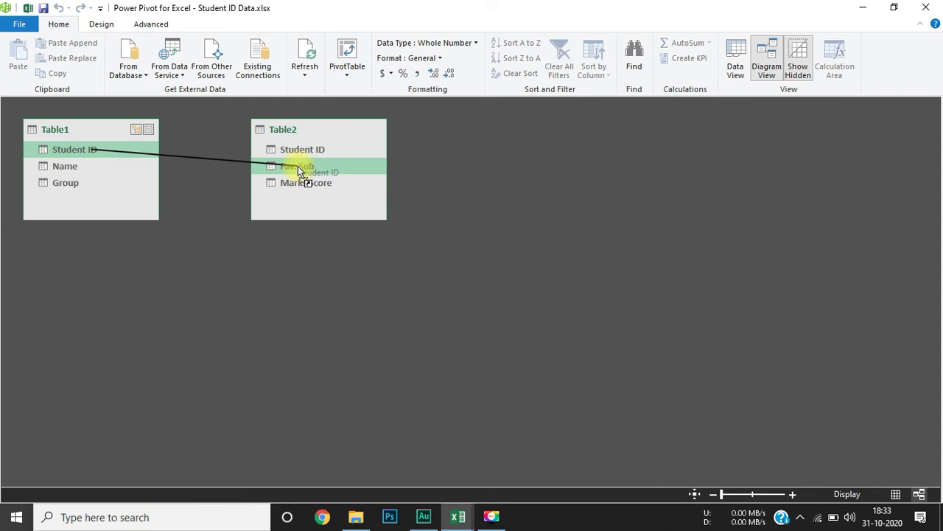
pyautogui.moveTo(298, 166); pyautogui.dragTo(301, 150)
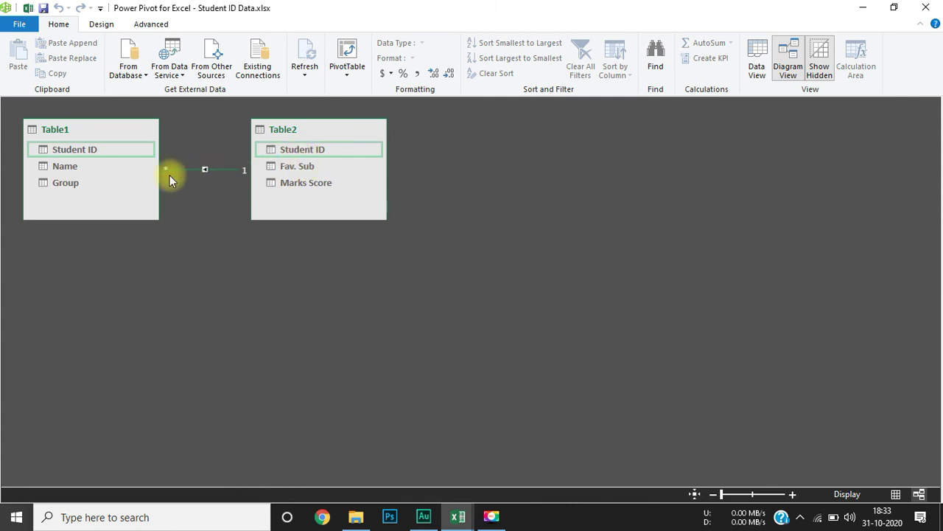
pyautogui.click(760, 65)
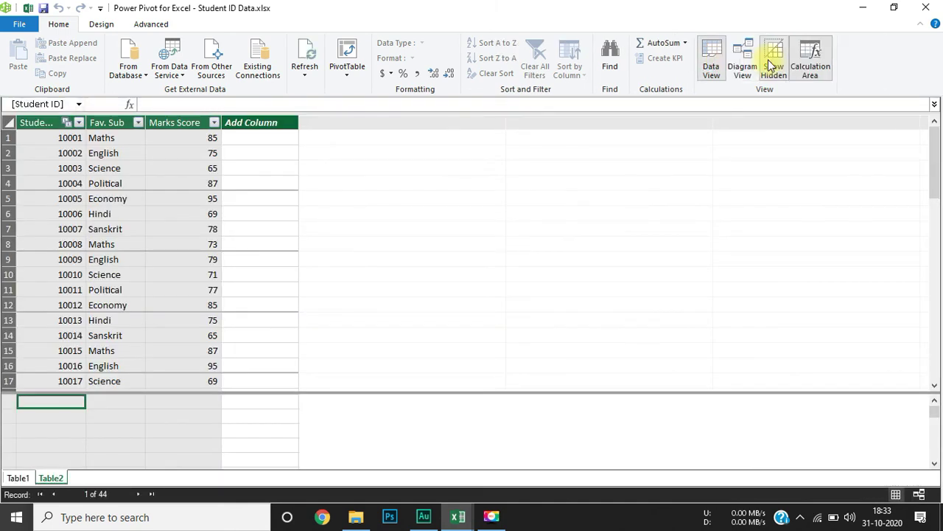
# - Insert PivotTable1 from the data model on a new worksheet, Sheet1
pyautogui.click(350, 53)
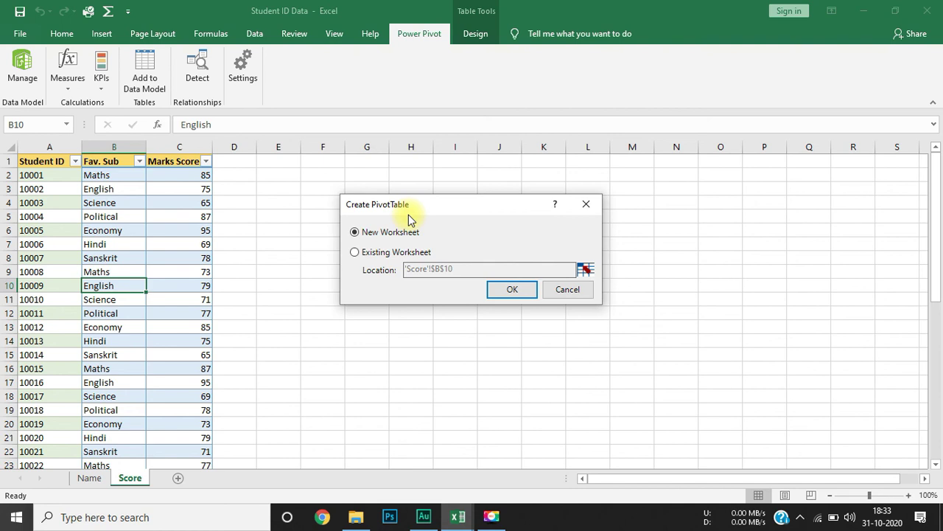
pyautogui.click(523, 291)
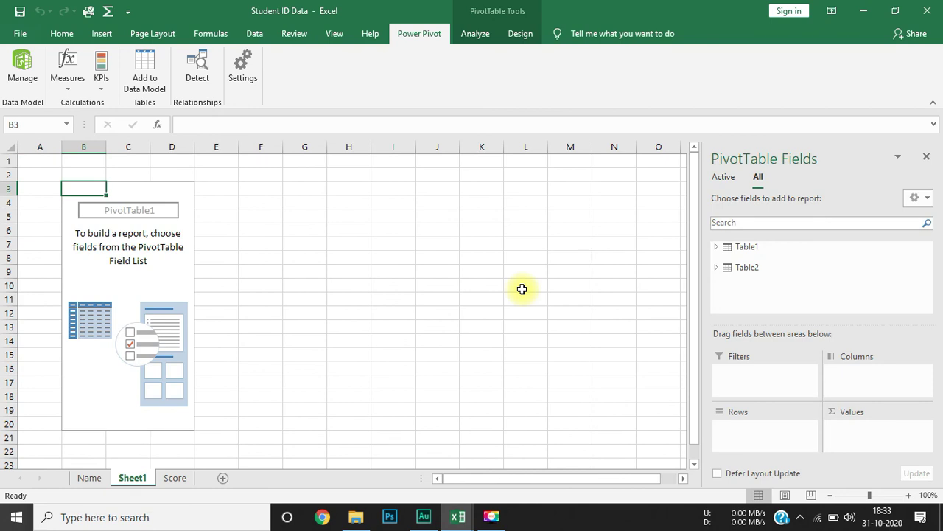
# - Expand Table1 and Table2 in the field list to show Student ID, Name, Group, Fav. Sub, Marks Score
pyautogui.click(716, 246)
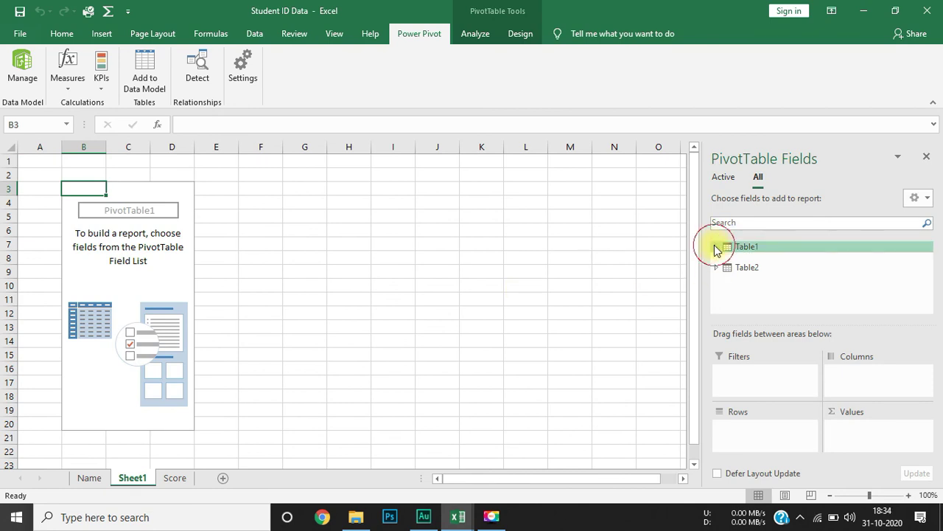
pyautogui.scroll(-1, 715, 294)
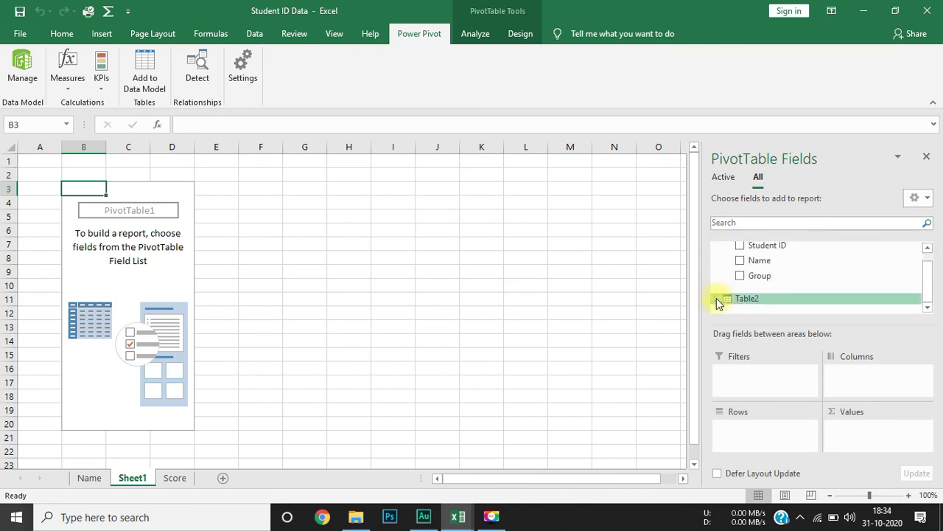
pyautogui.click(716, 297)
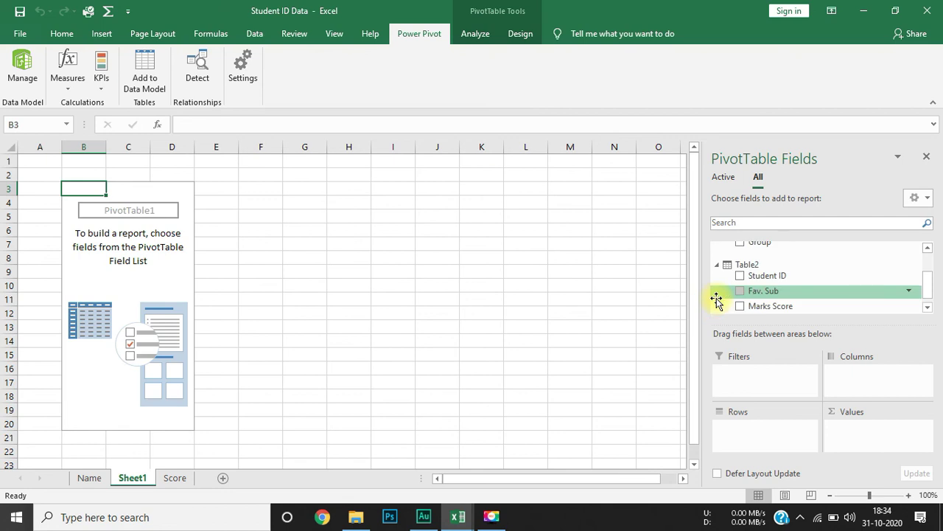
pyautogui.scroll(3, 745, 284)
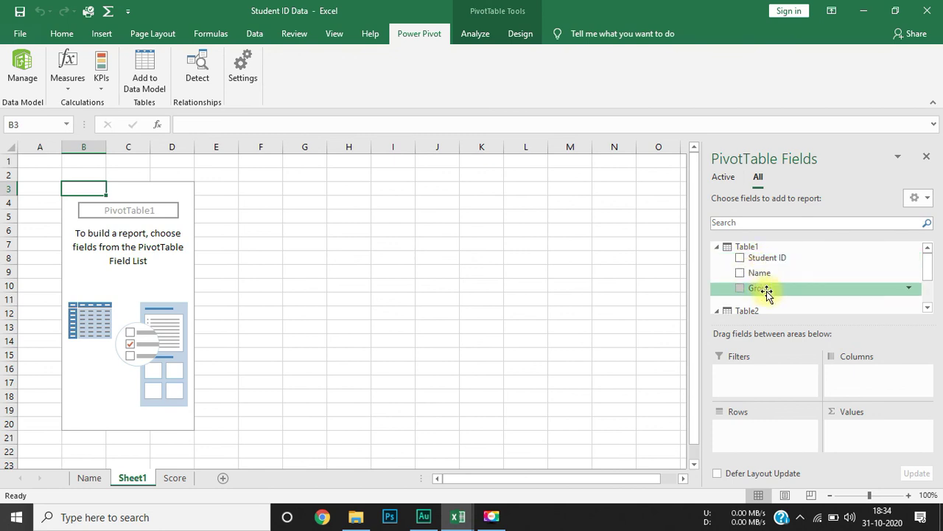
pyautogui.scroll(-1, 767, 291)
pyautogui.scroll(-1, 767, 292)
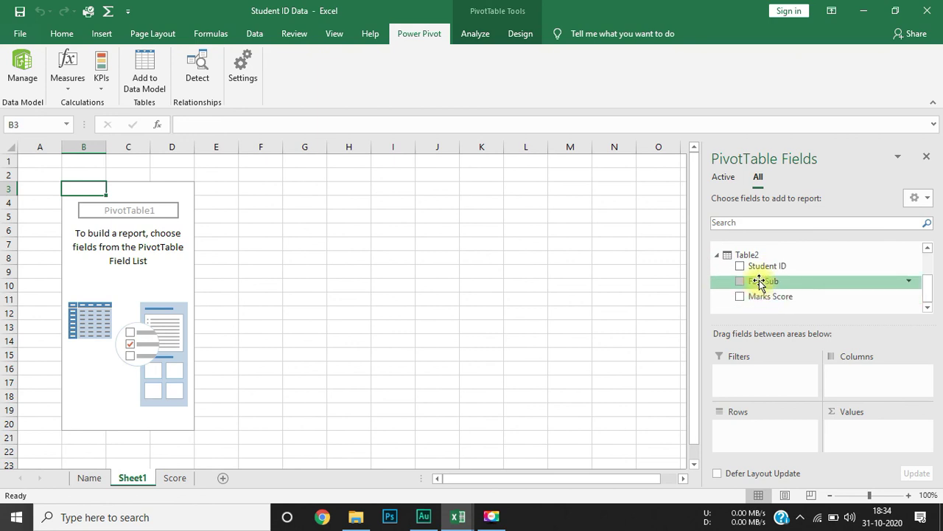